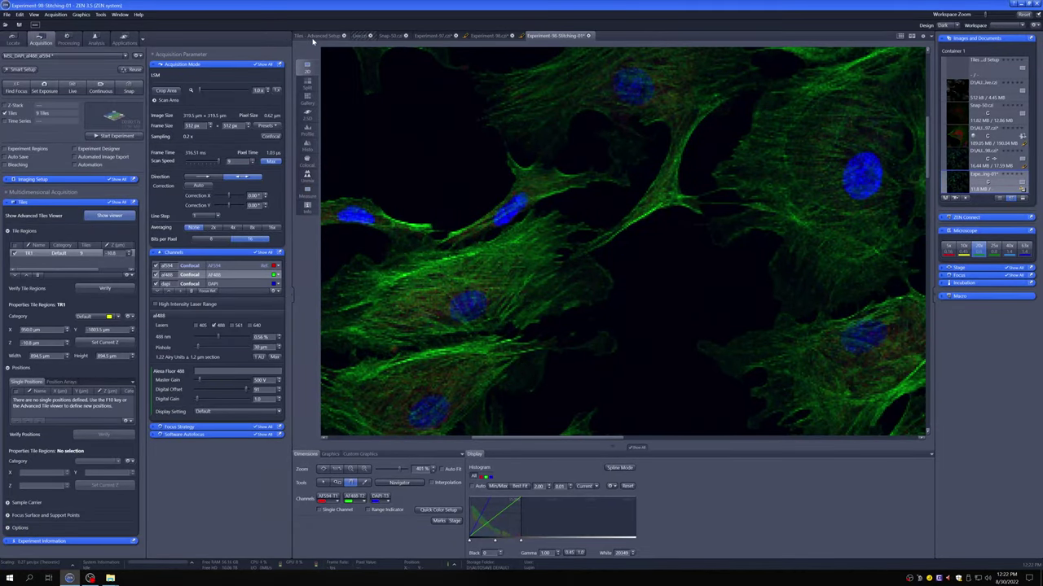
Step: Show the Tiles - Advanced Setup view with the existing 3 × 3 tile region TR1
left_click(313, 37)
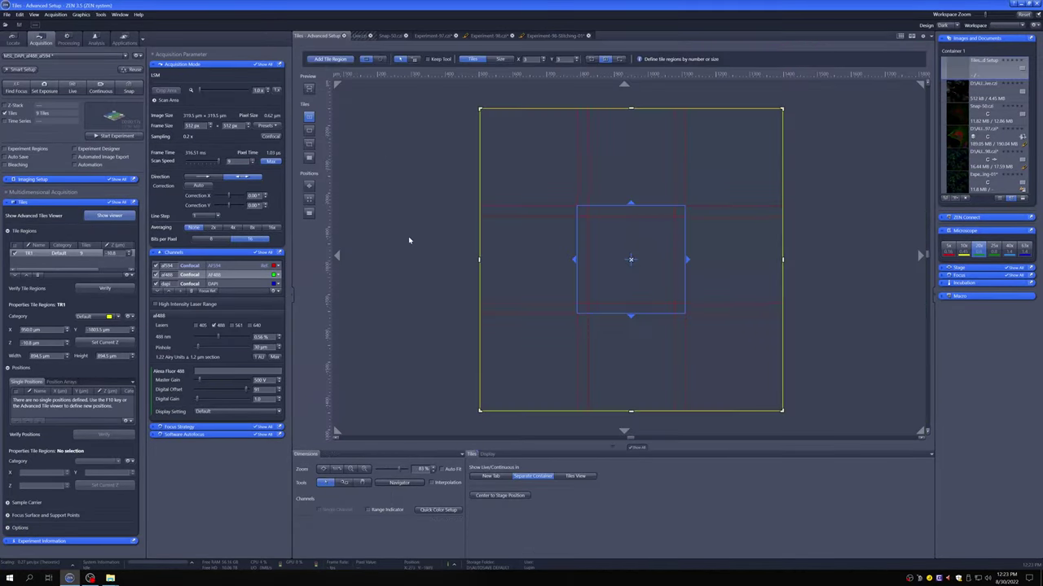
Step: Delete TR1, turn off AF594, zoom the scan out, and add a 5x5 tile region of 25 tiles
left_click(38, 277)
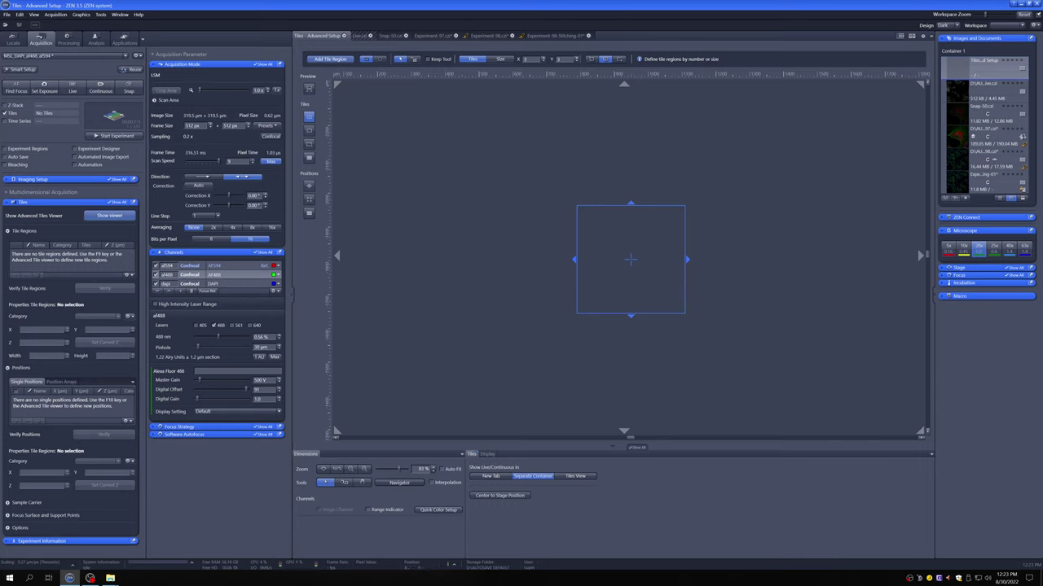
left_click(157, 267)
left_click_drag(200, 93, 194, 88)
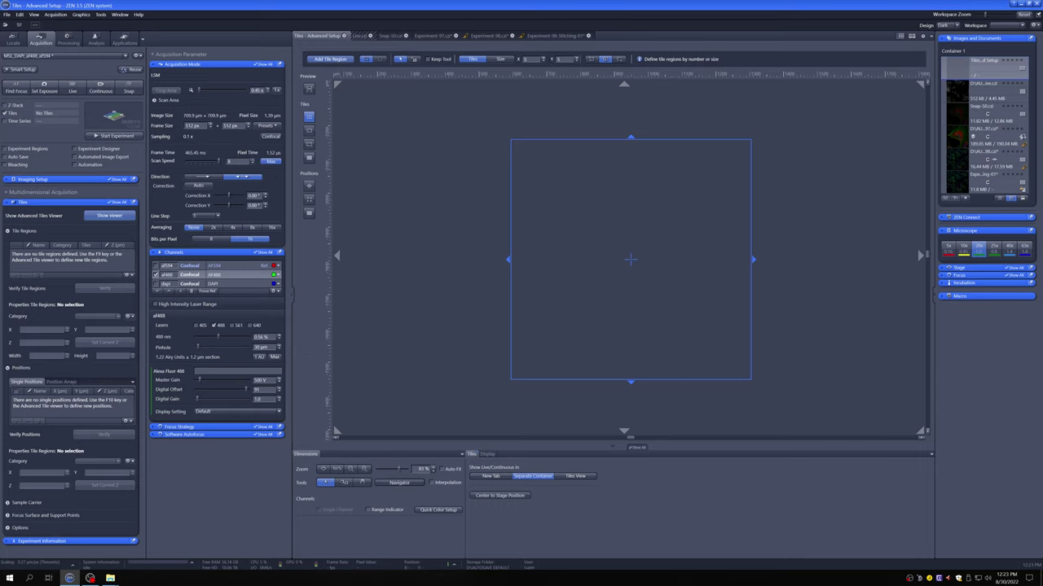
left_click(340, 60)
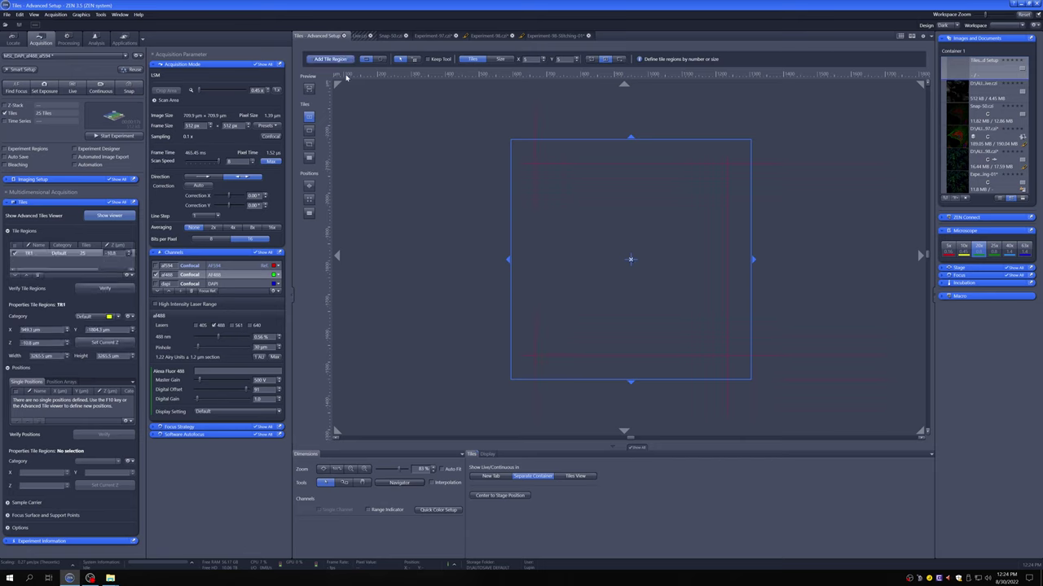
scroll(606, 289, "down", 5)
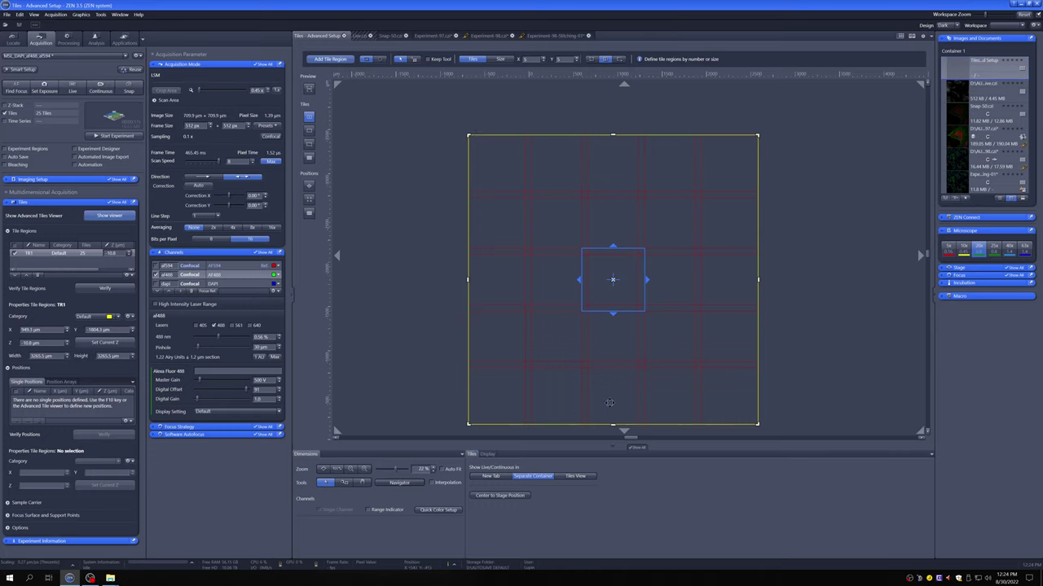
left_click(310, 91)
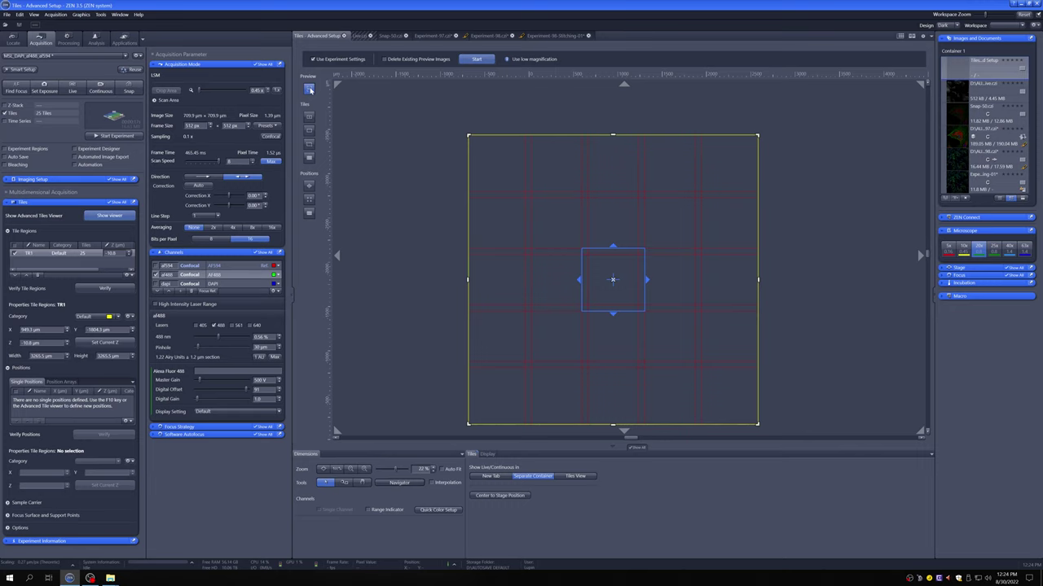
Step: Scan a preview of all 25 tiles and lower the histogram white point to brighten it
left_click(486, 58)
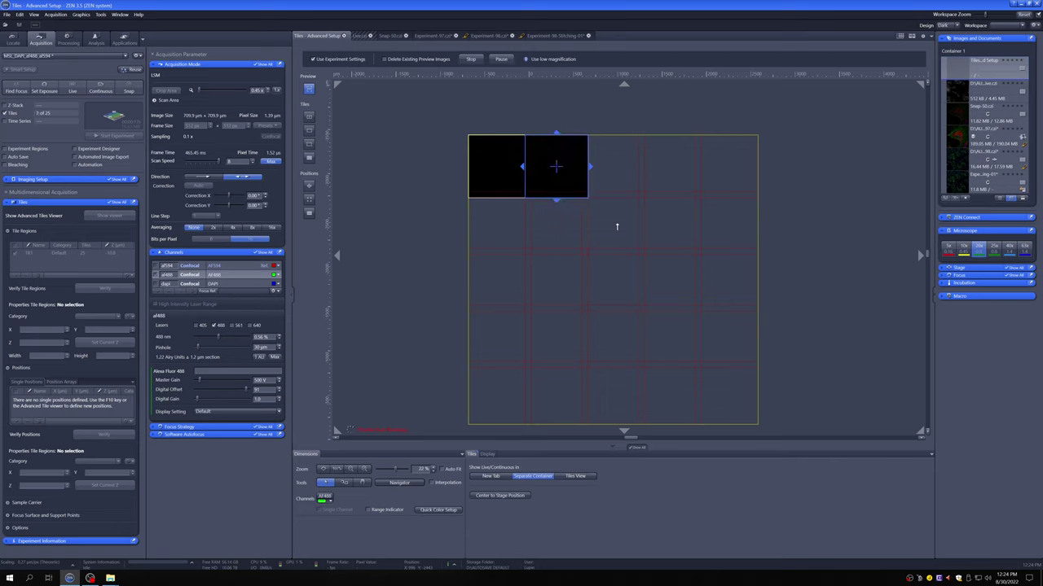
left_click(487, 455)
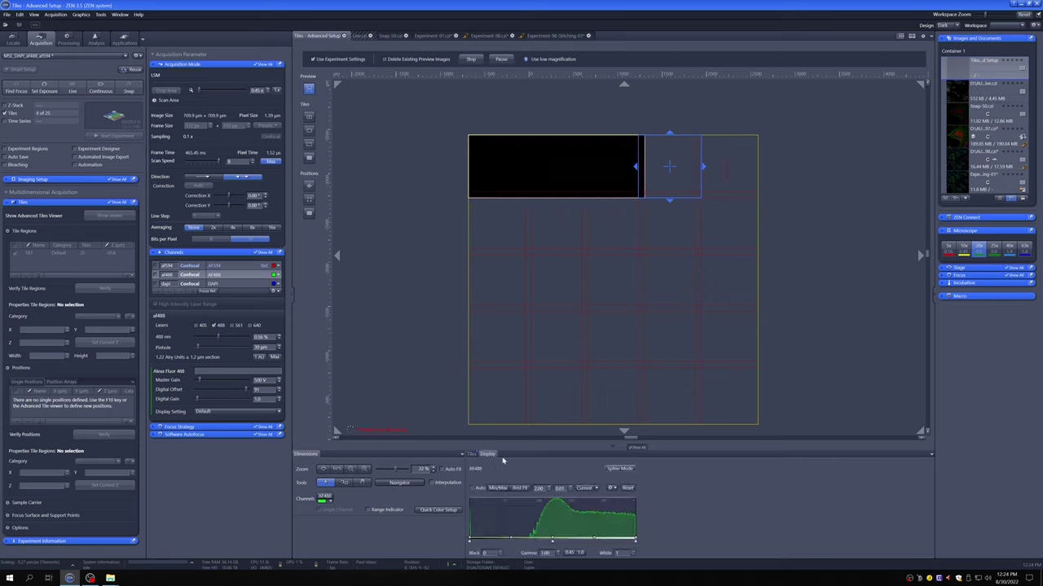
left_click_drag(557, 500, 493, 500)
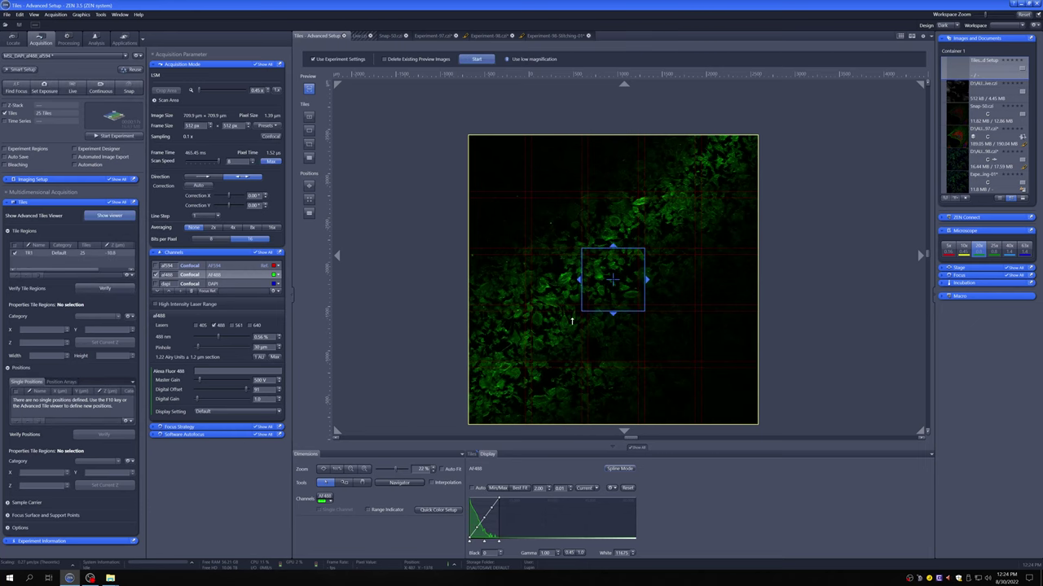
scroll(572, 321, "up", 3)
scroll(605, 296, "down", 3)
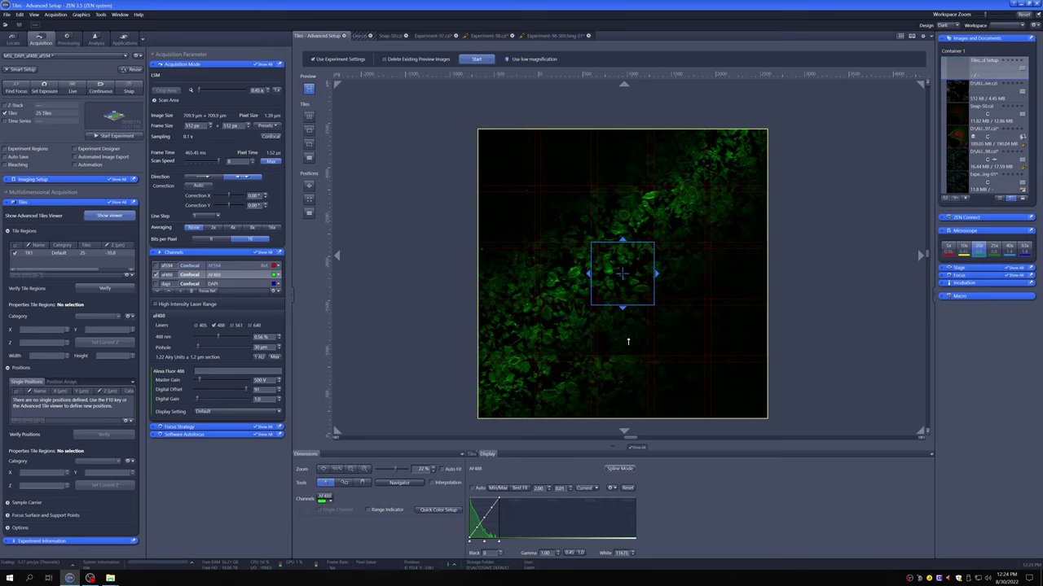
Step: Turn off TR1 and set the scan to 2.0x zoom with full sampling at 1073 px
left_click(15, 254)
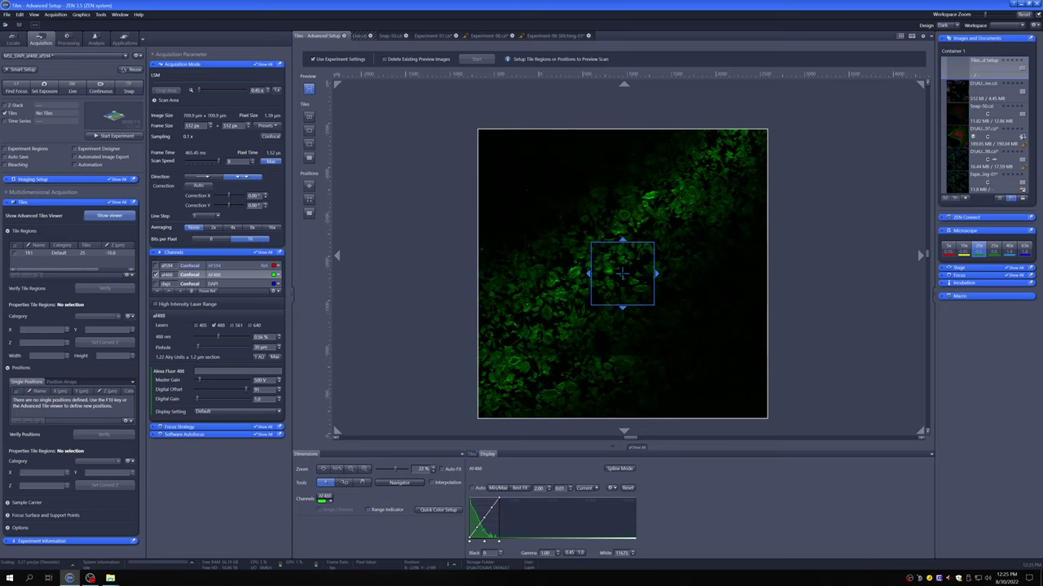
left_click(226, 91)
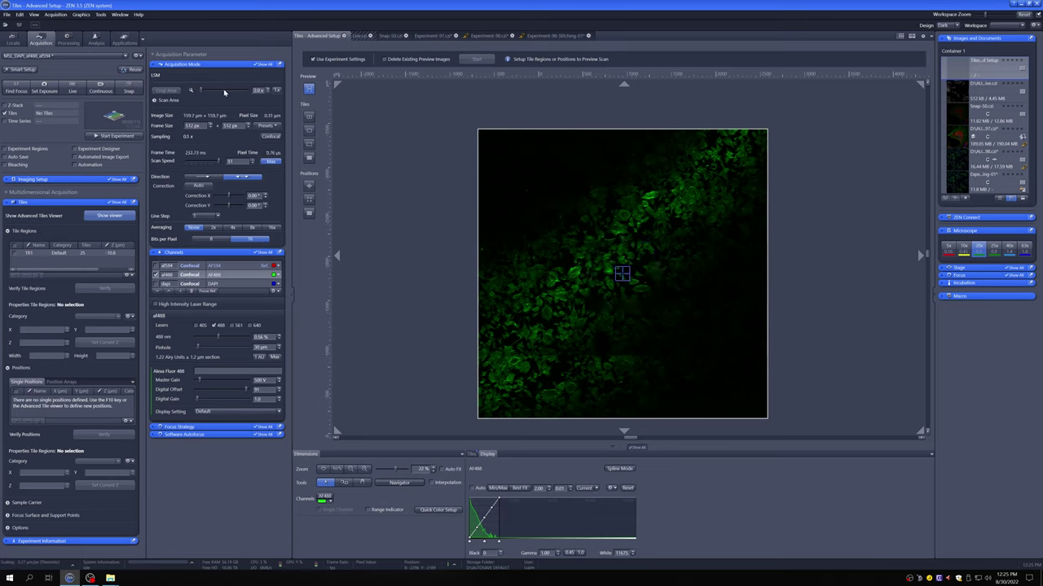
left_click(271, 137)
Step: Run live scanning while moving the stage to three spots on the preview map, then stop live
left_click(72, 87)
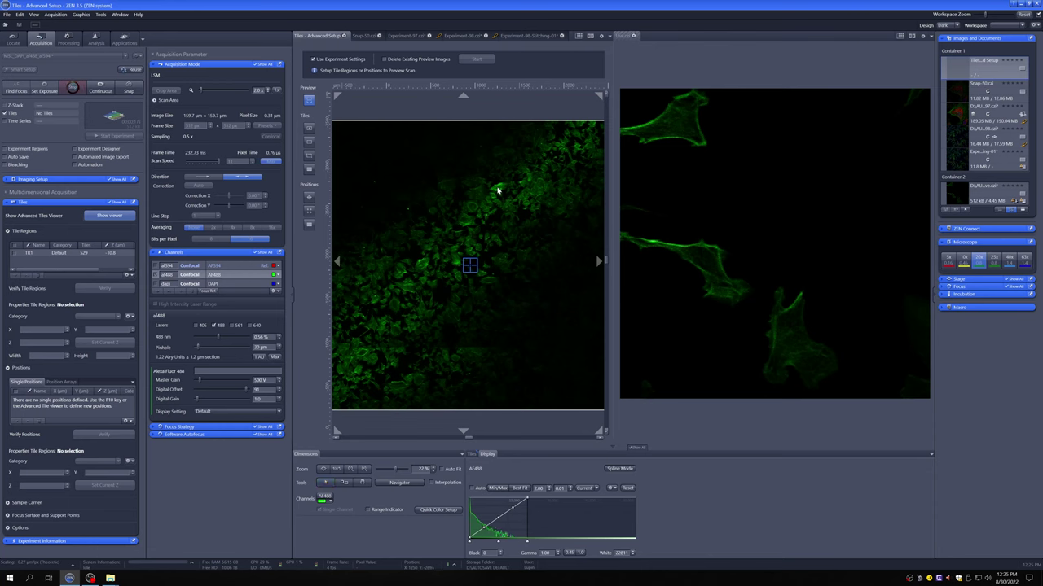
double_click(498, 191)
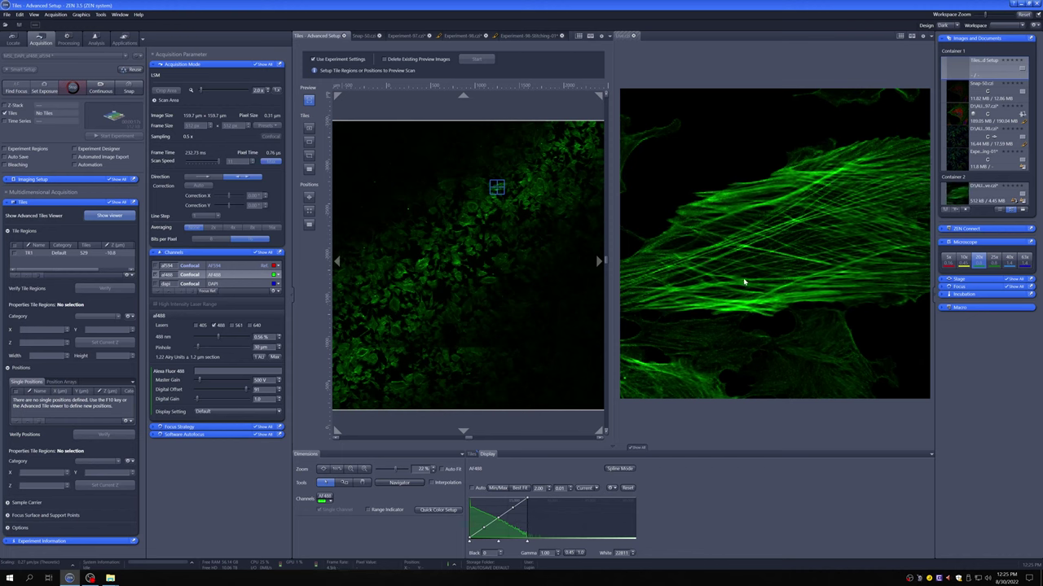
double_click(445, 358)
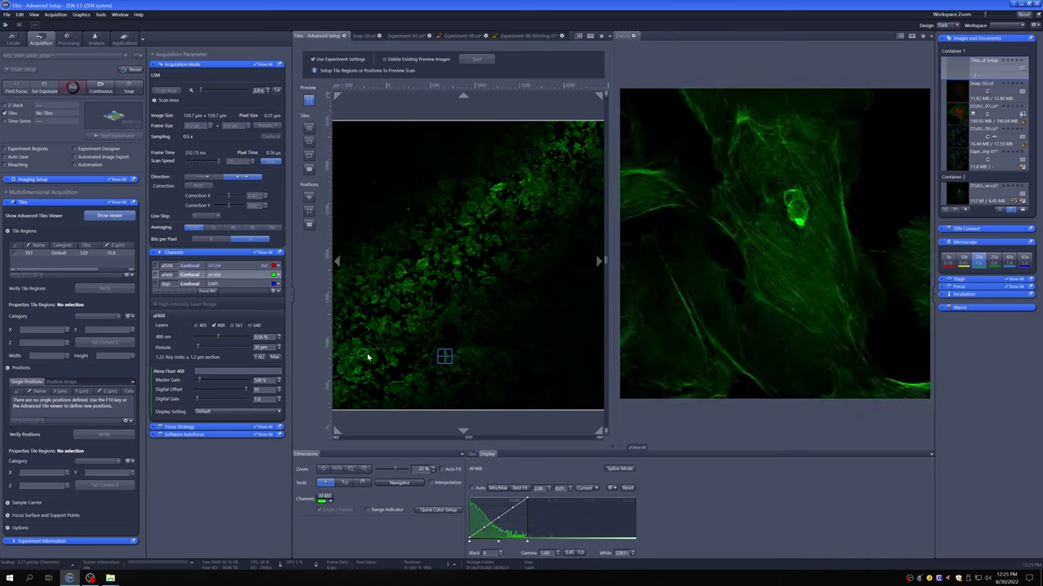
double_click(366, 353)
scroll(436, 298, "down", 2)
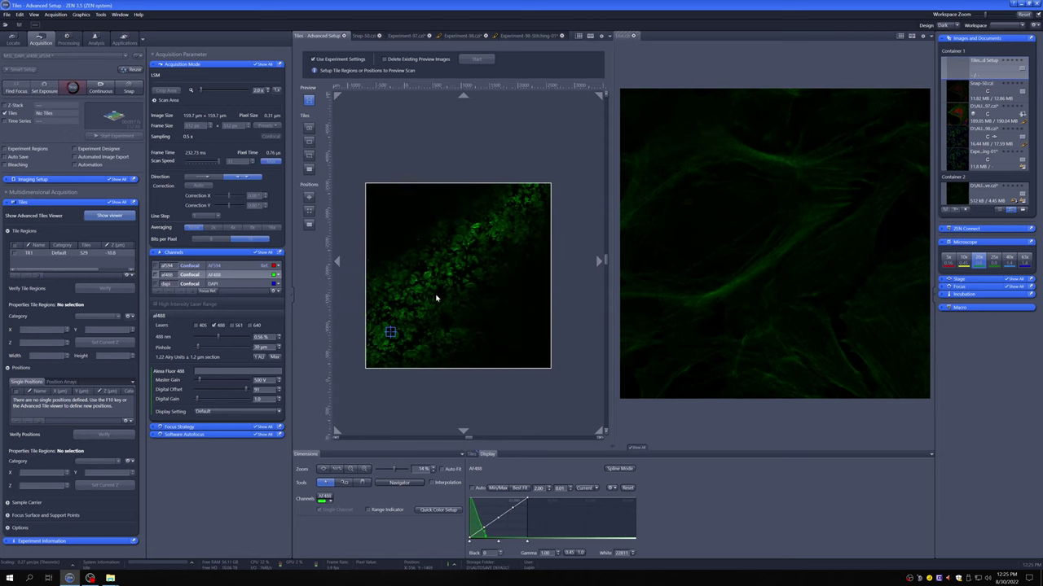
scroll(427, 264, "up", 1)
scroll(411, 273, "up", 4)
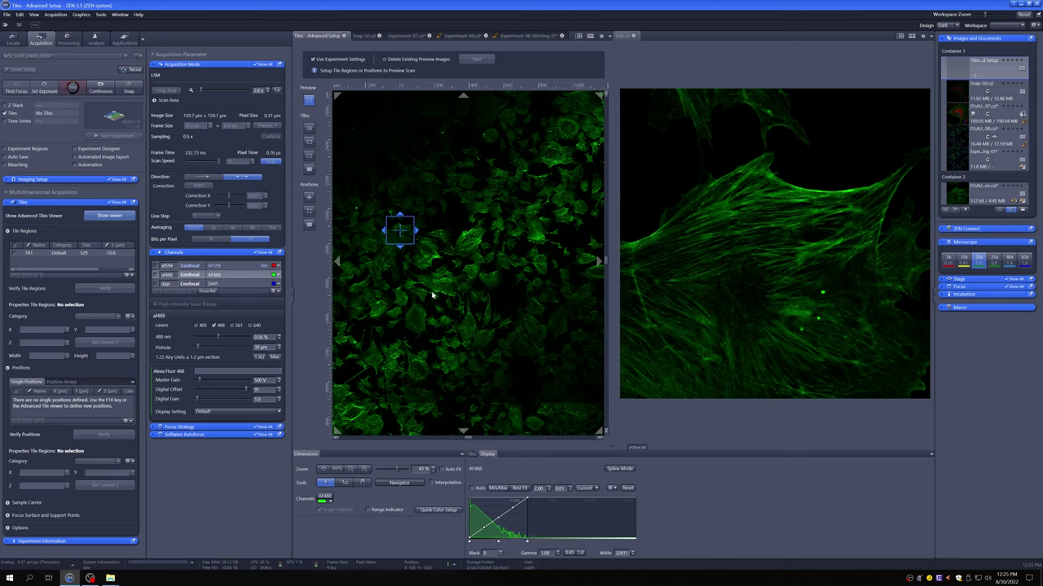
left_click(73, 89)
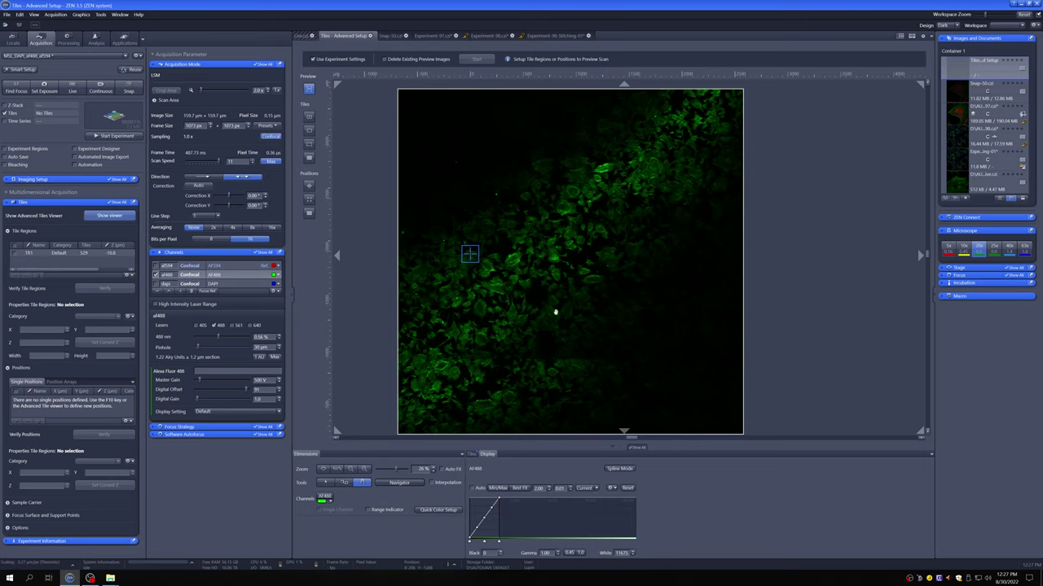
Step: Import the preview map as Image-01, check it, and return to the tile setup
right_click(585, 192)
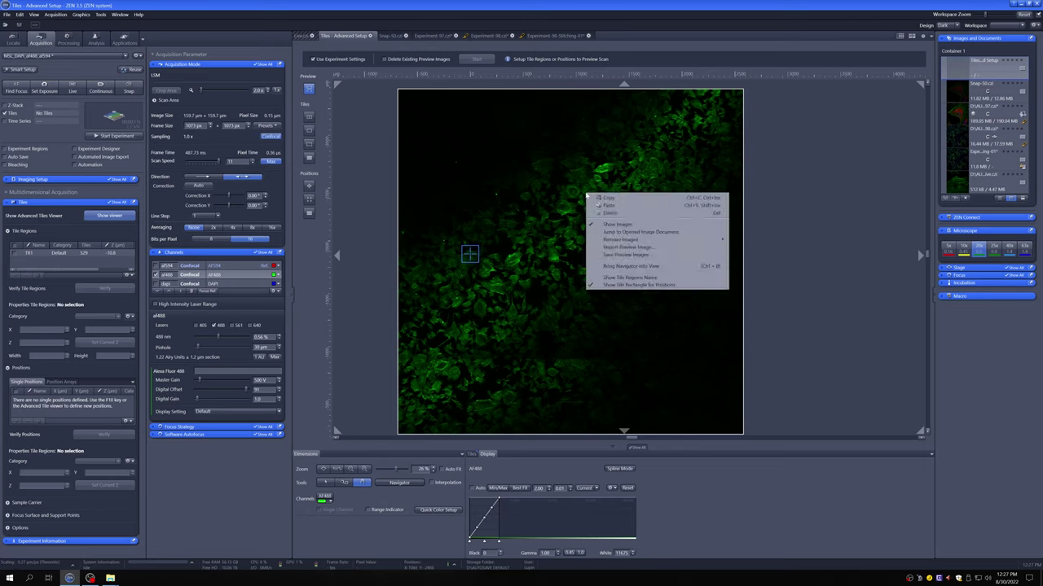
left_click(617, 248)
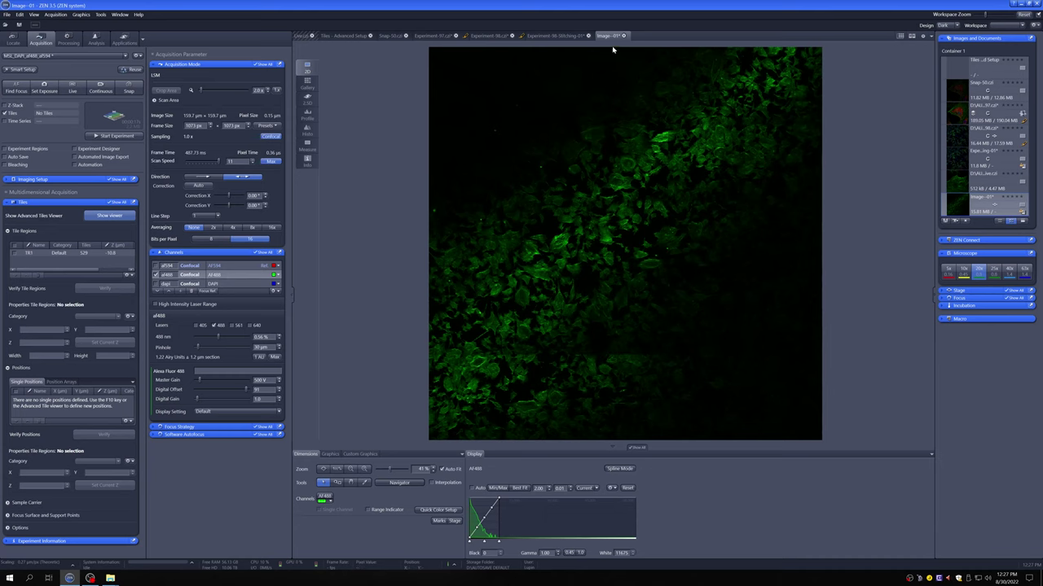
left_click(355, 35)
left_click(608, 37)
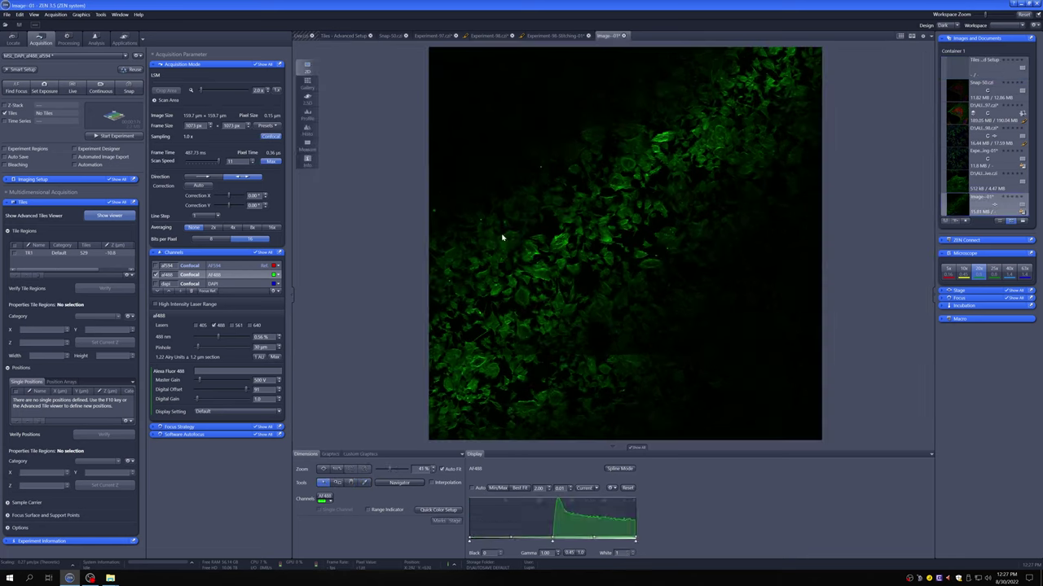
left_click(352, 37)
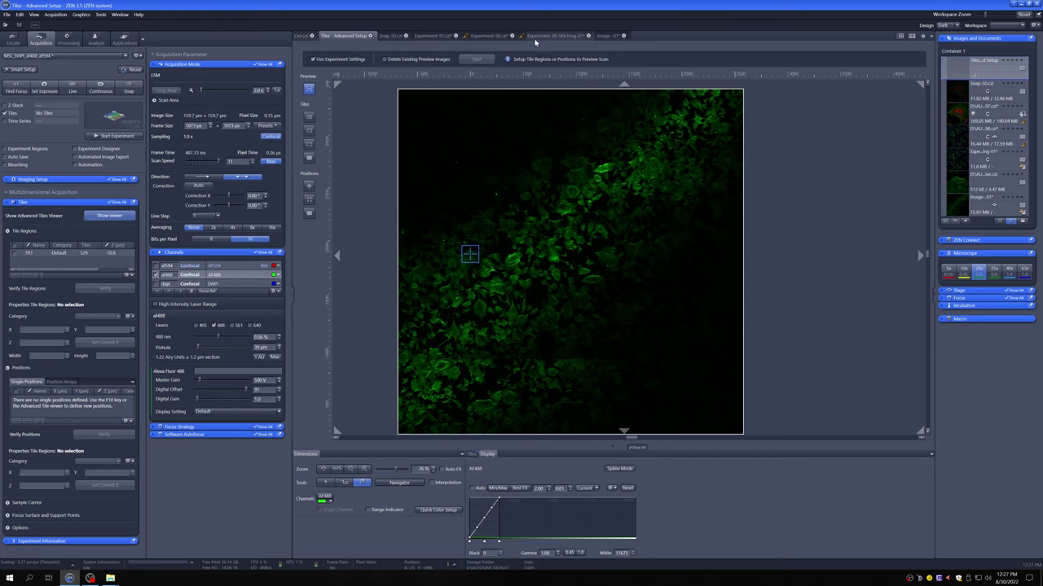
Step: View the Experiment-98 image, then start and cancel a preview-image import in the tile setup
left_click(505, 36)
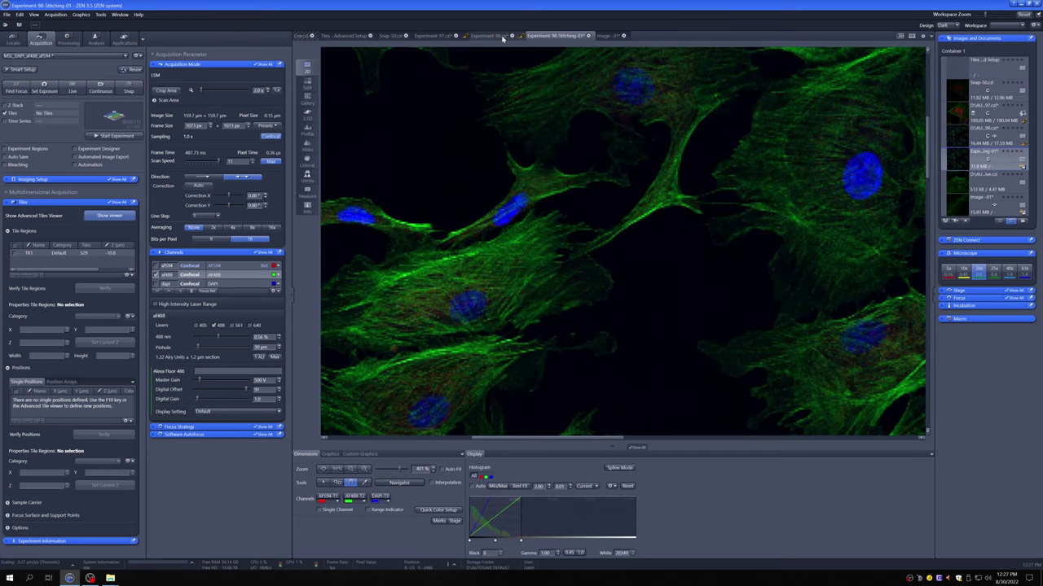
scroll(576, 227, "down", 4)
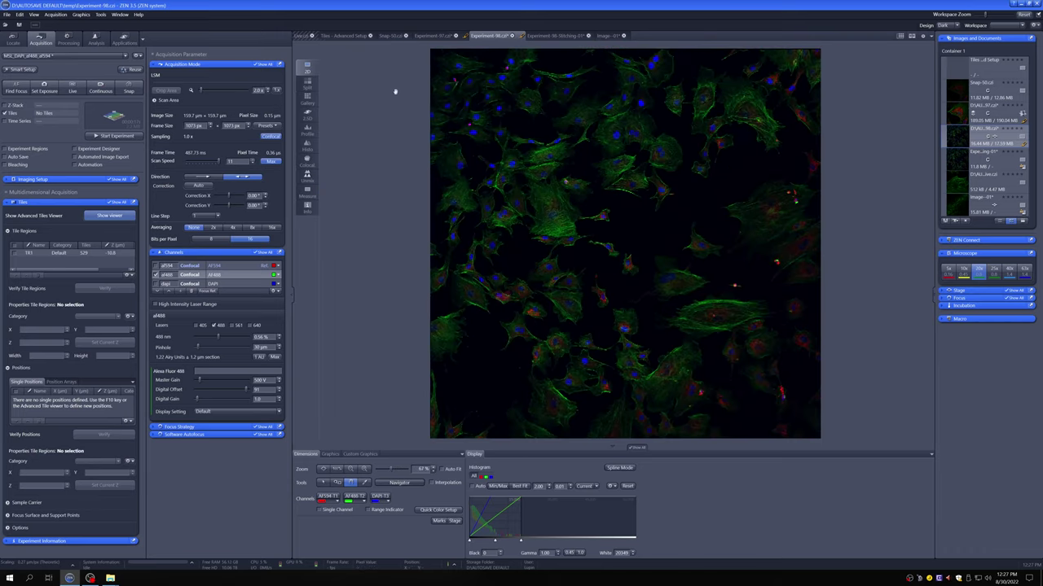
left_click(342, 37)
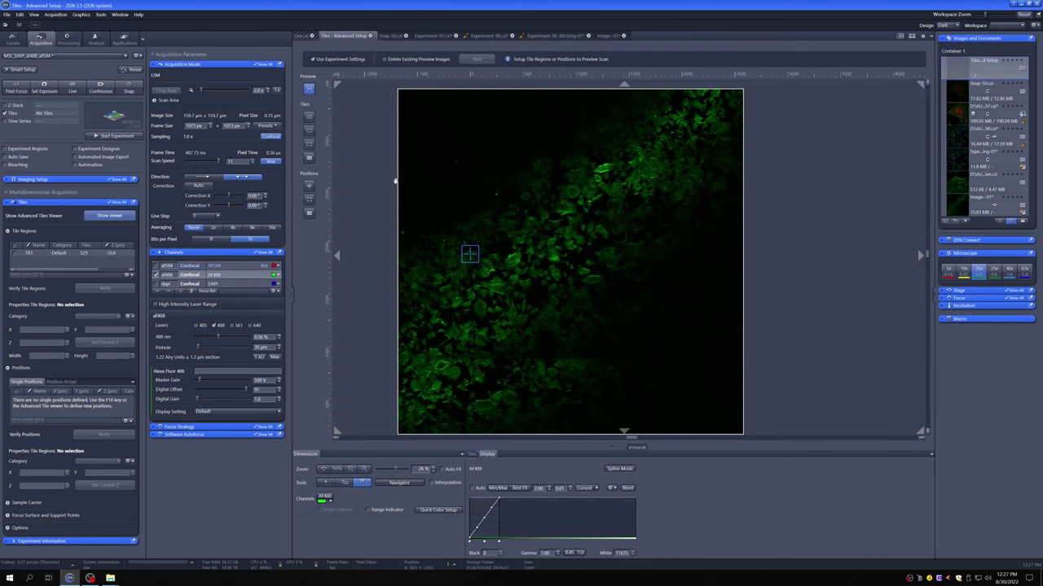
right_click(465, 198)
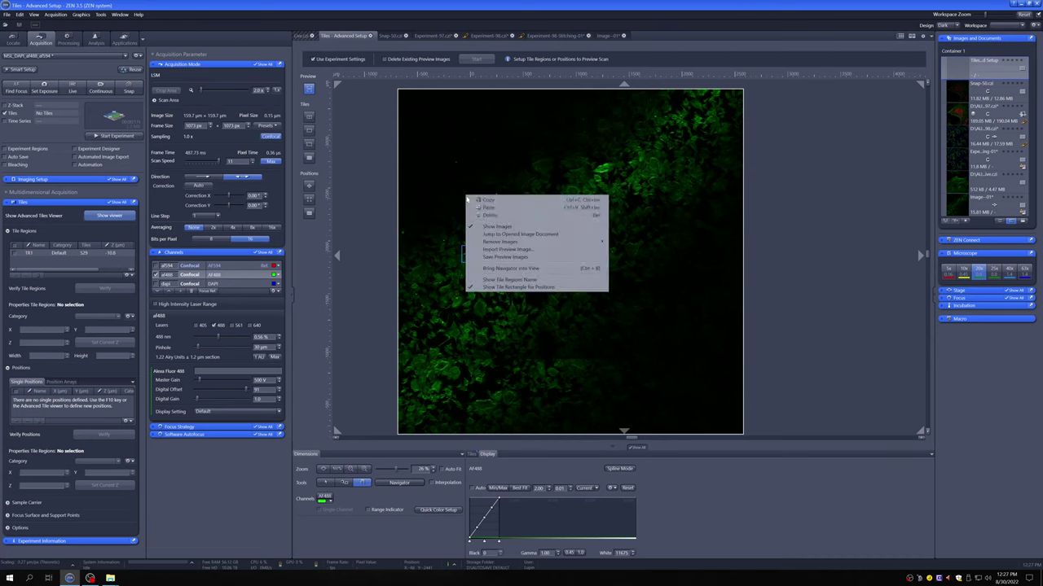
left_click(501, 250)
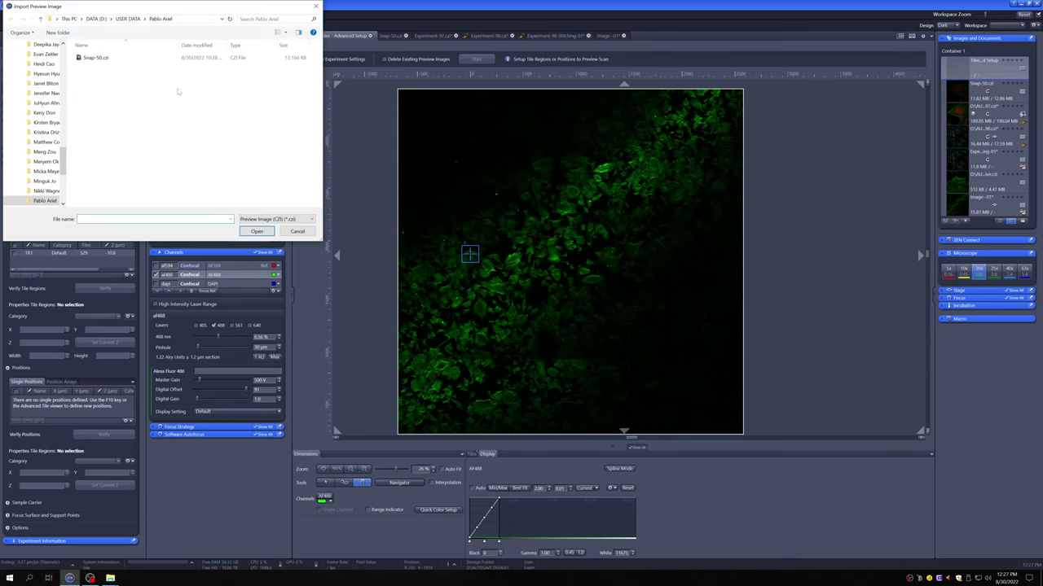
left_click(298, 231)
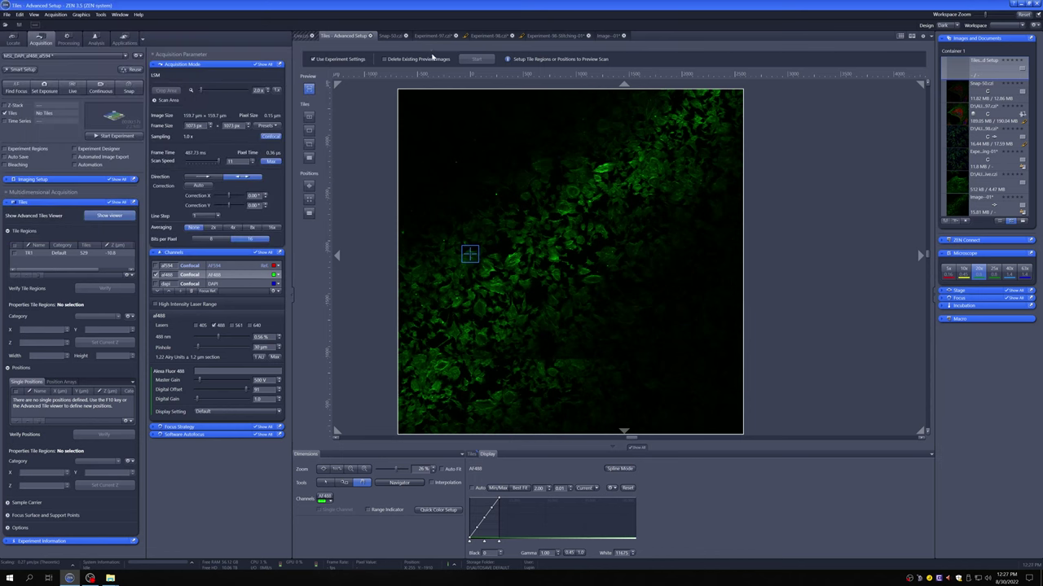
Step: Save the Experiment-98 image as tile.czi and return to the tile setup
left_click(487, 36)
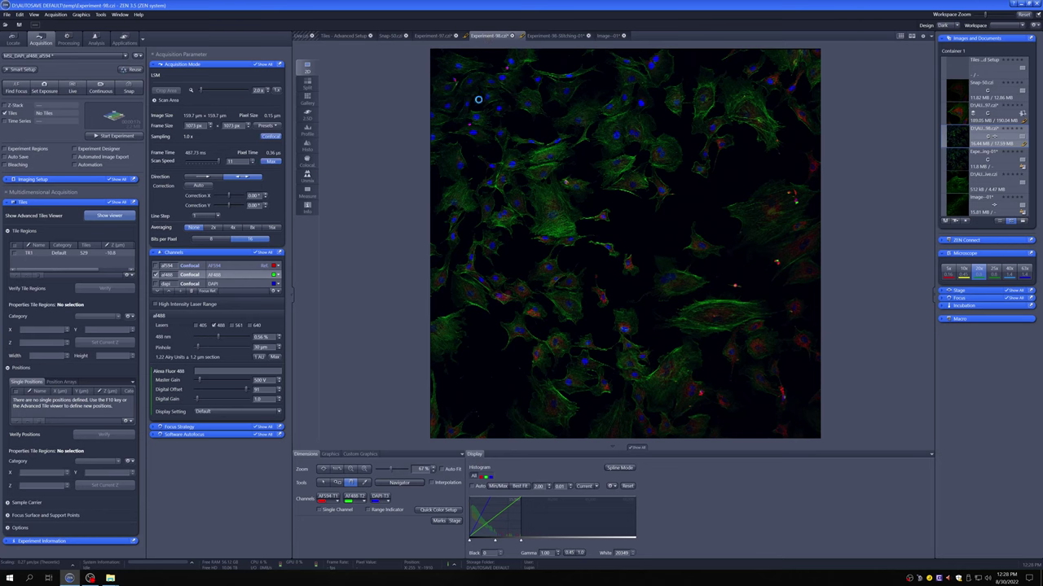
key("ctrl+s")
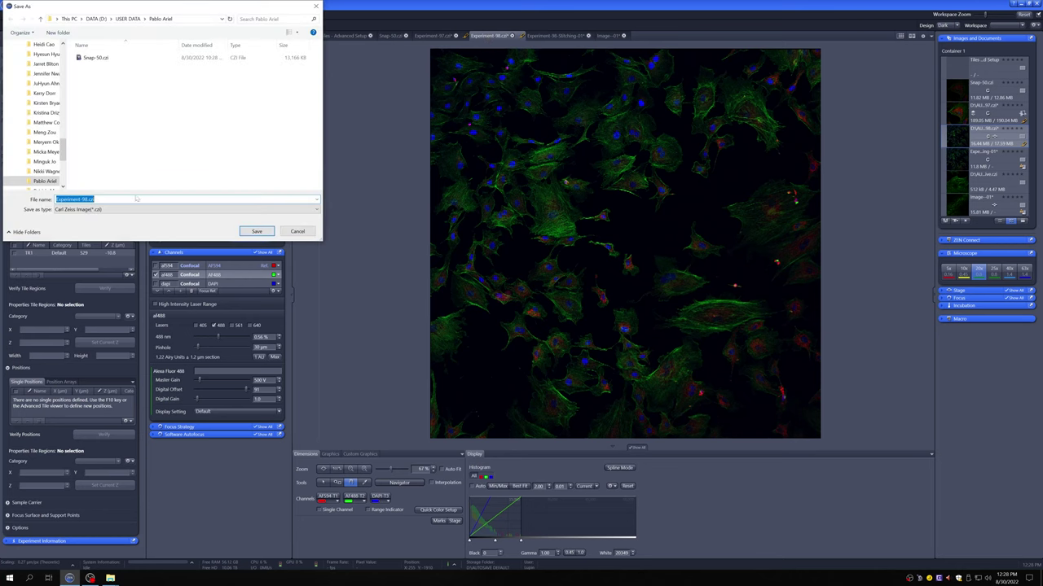
type("tile")
key("Return")
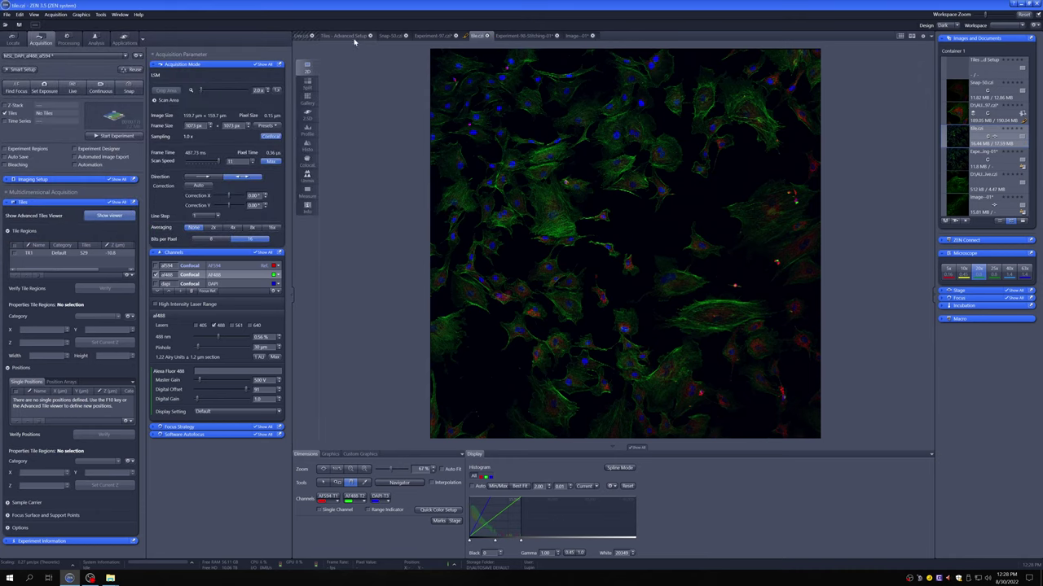
left_click(351, 37)
Step: Import tile.czi as the preview image in the Tiles Advanced Setup viewer
right_click(378, 175)
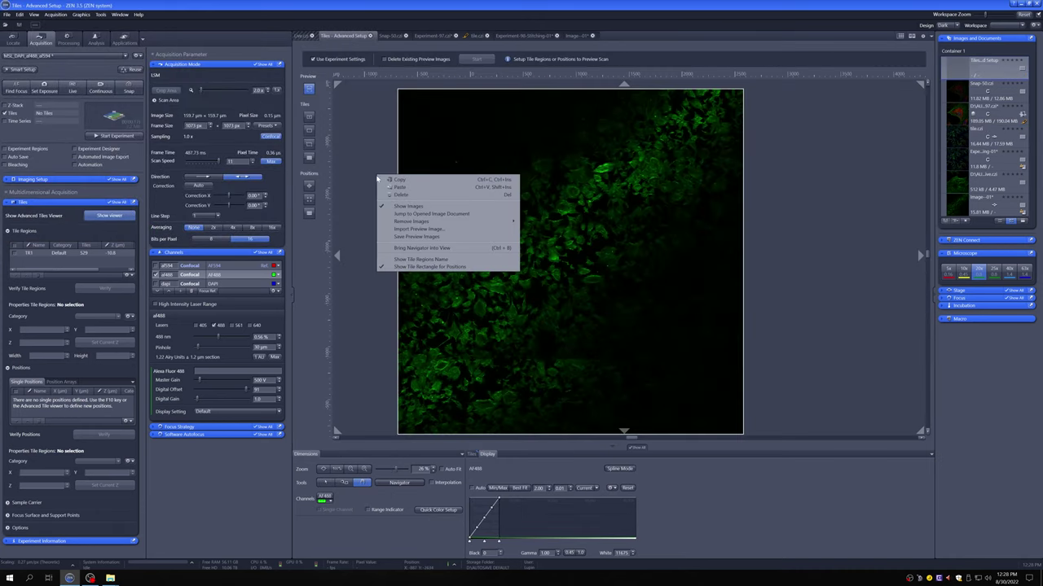
left_click(397, 230)
left_click(122, 66)
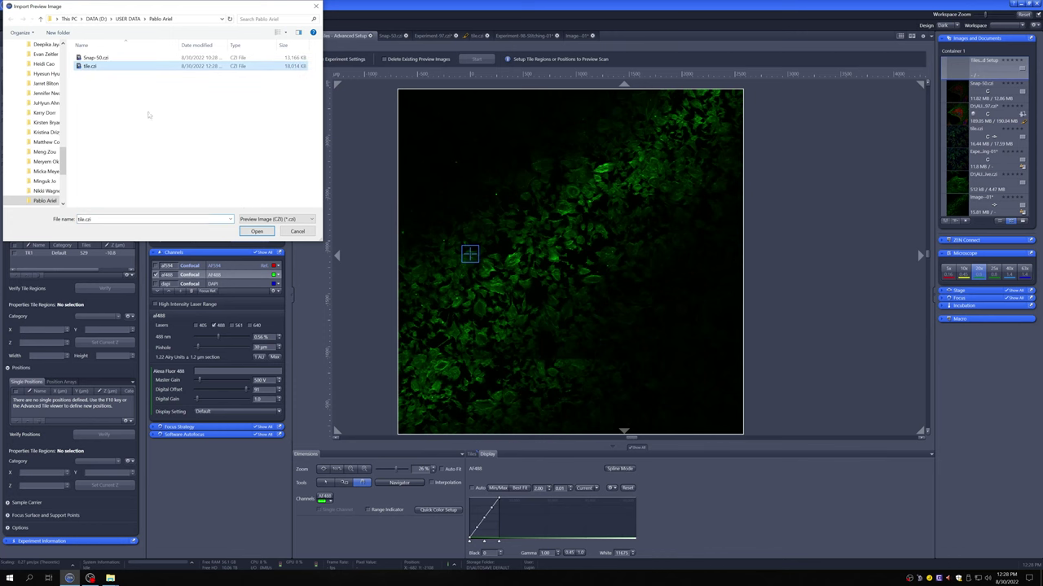
left_click(257, 232)
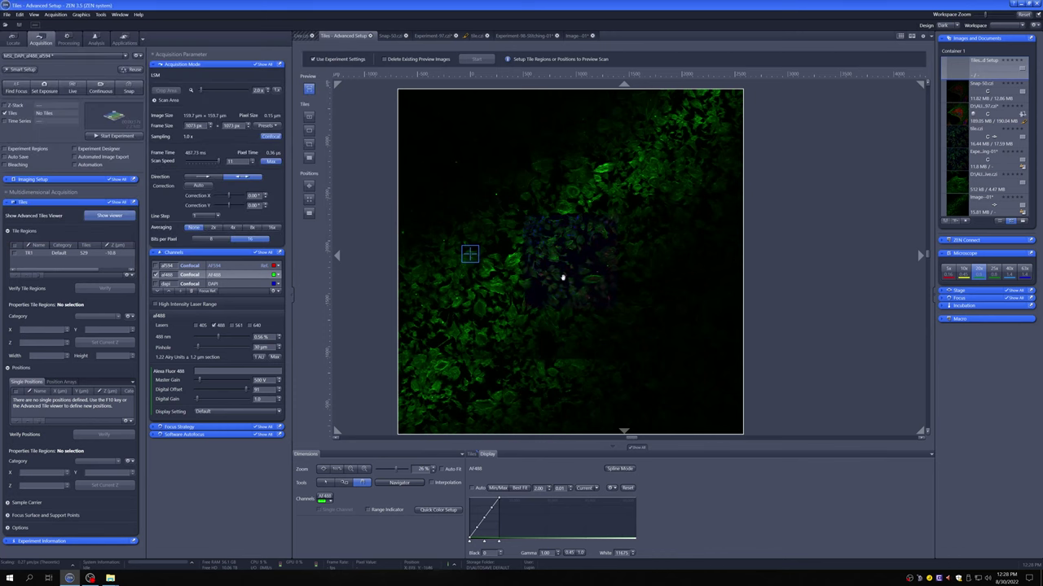
scroll(562, 277, "up", 2)
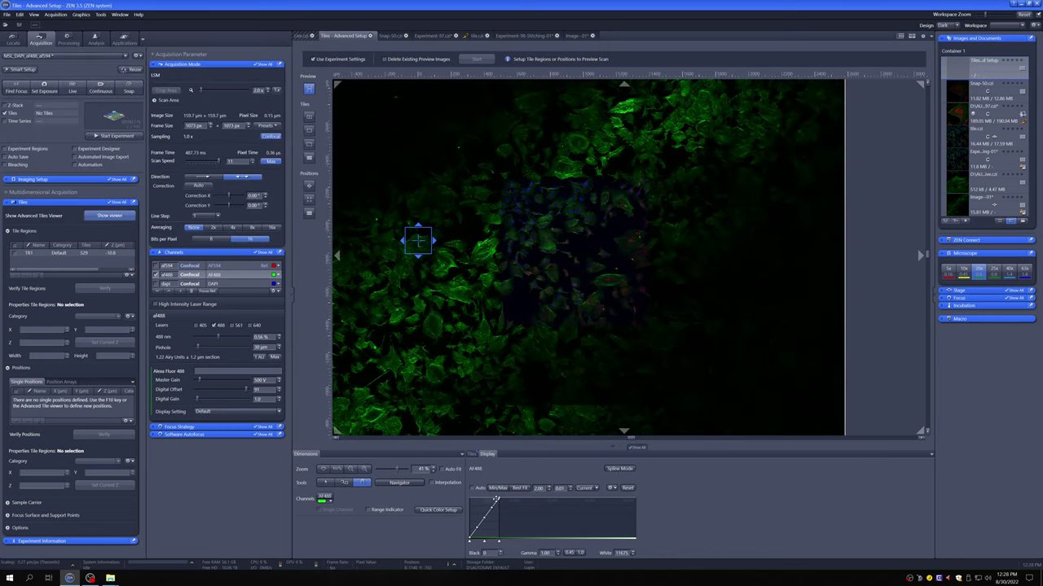
scroll(558, 276, "up", 1)
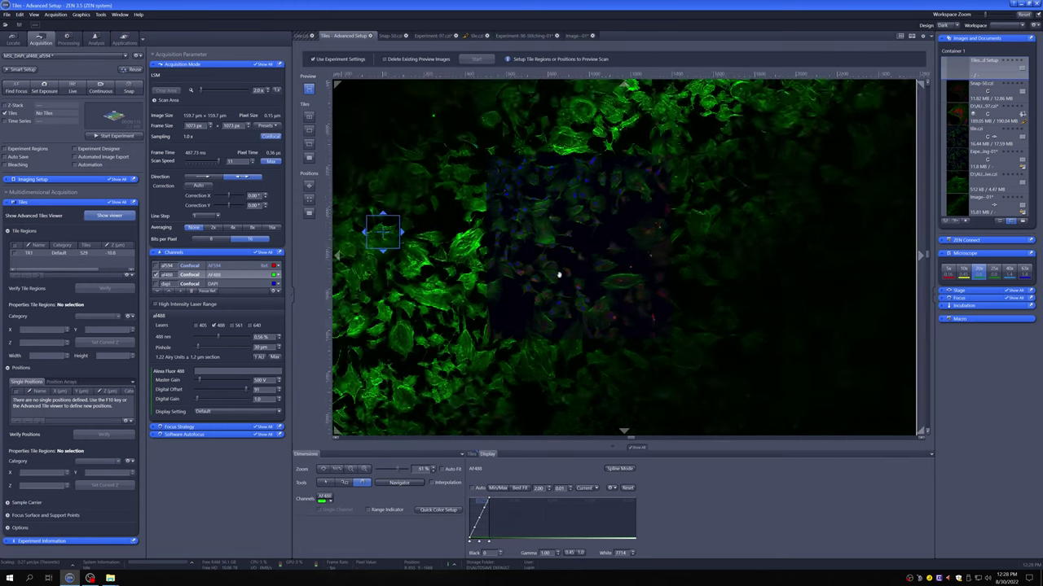
scroll(559, 275, "up", 1)
scroll(611, 313, "down", 4)
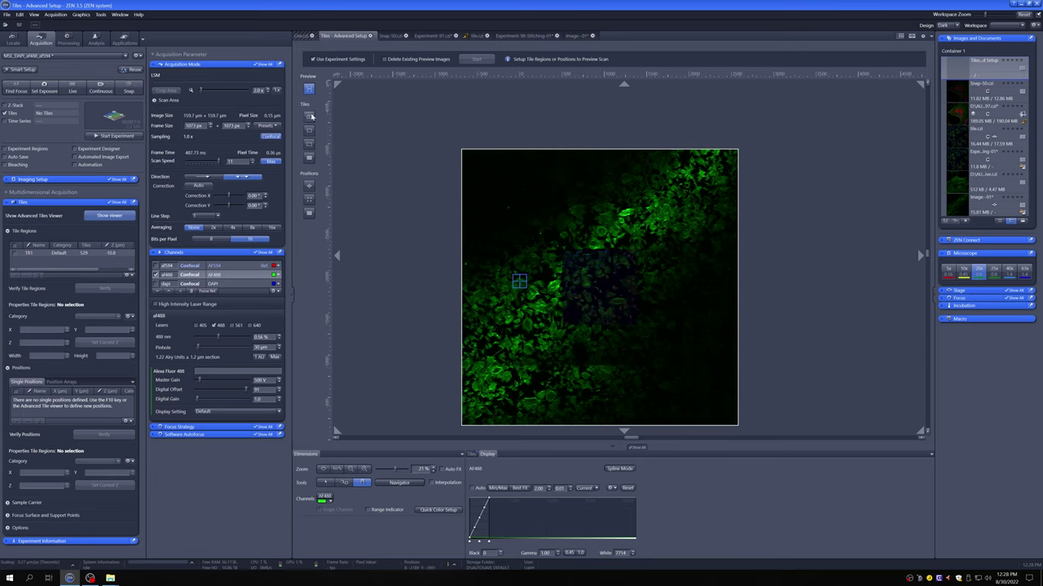
left_click(308, 117)
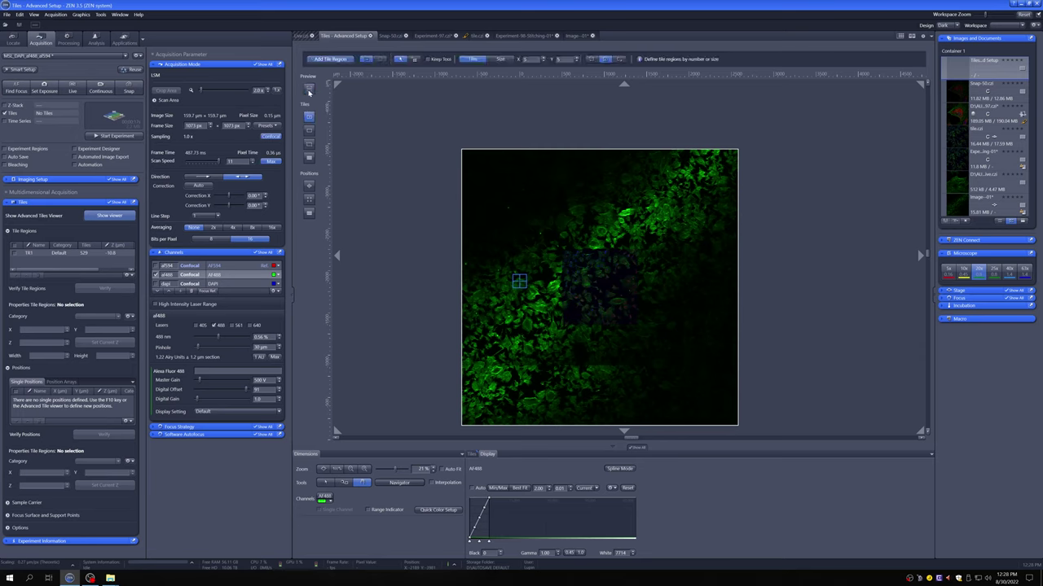
Step: Switch back to the Preview tool and save the current preview images
left_click(309, 91)
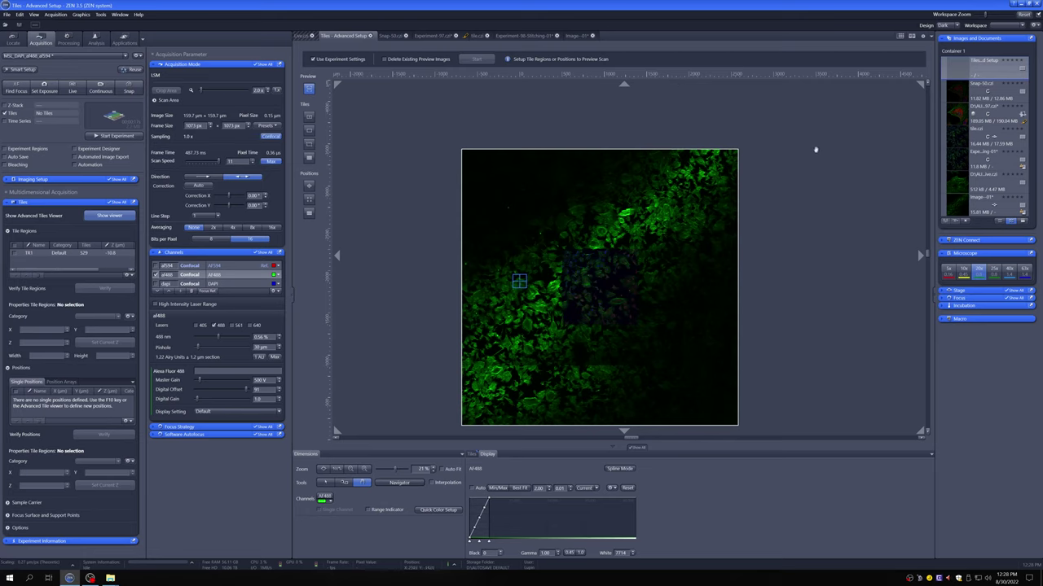
right_click(430, 171)
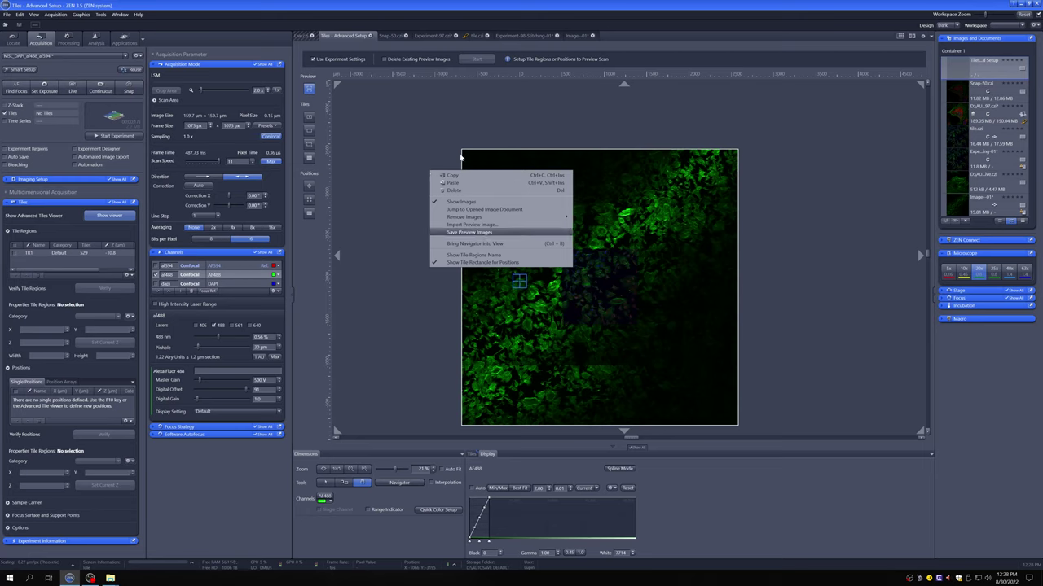
left_click(436, 131)
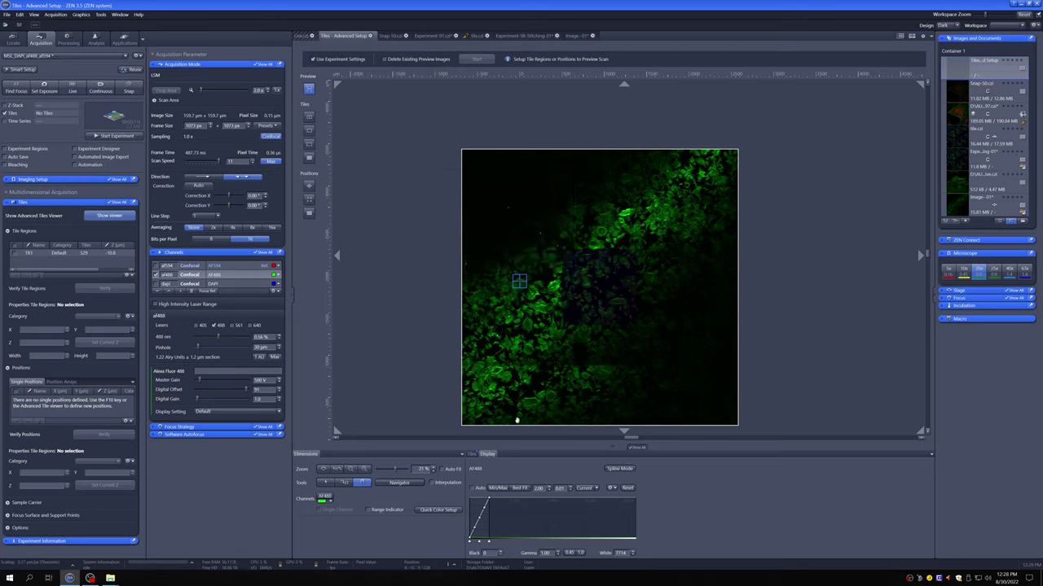
right_click(482, 213)
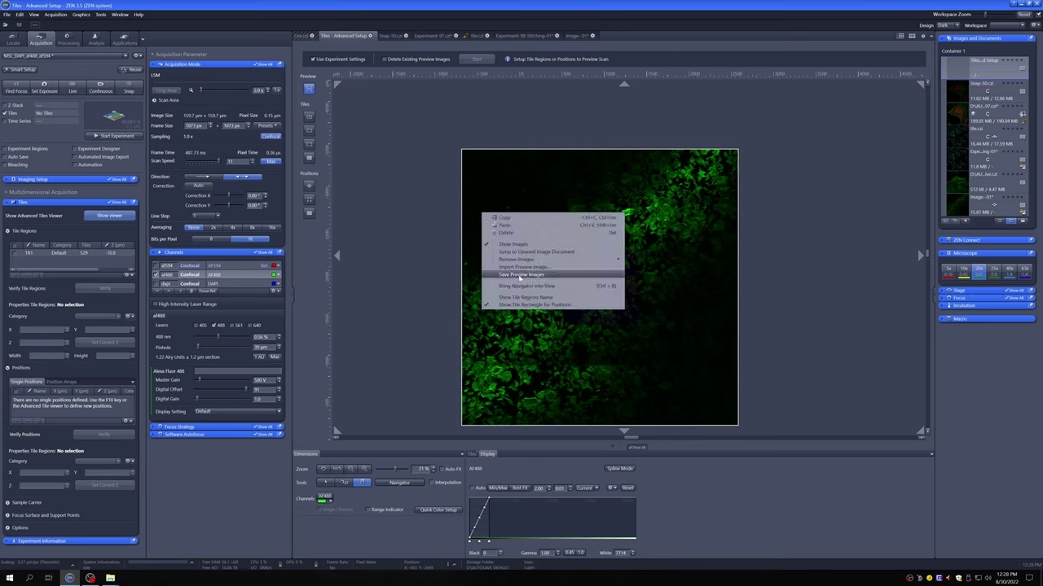
left_click(448, 204)
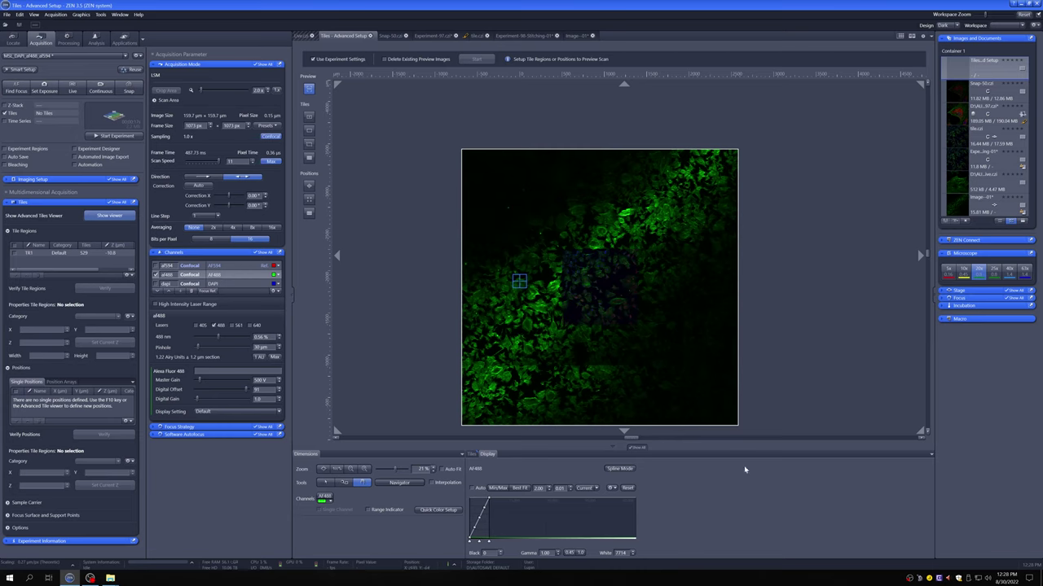